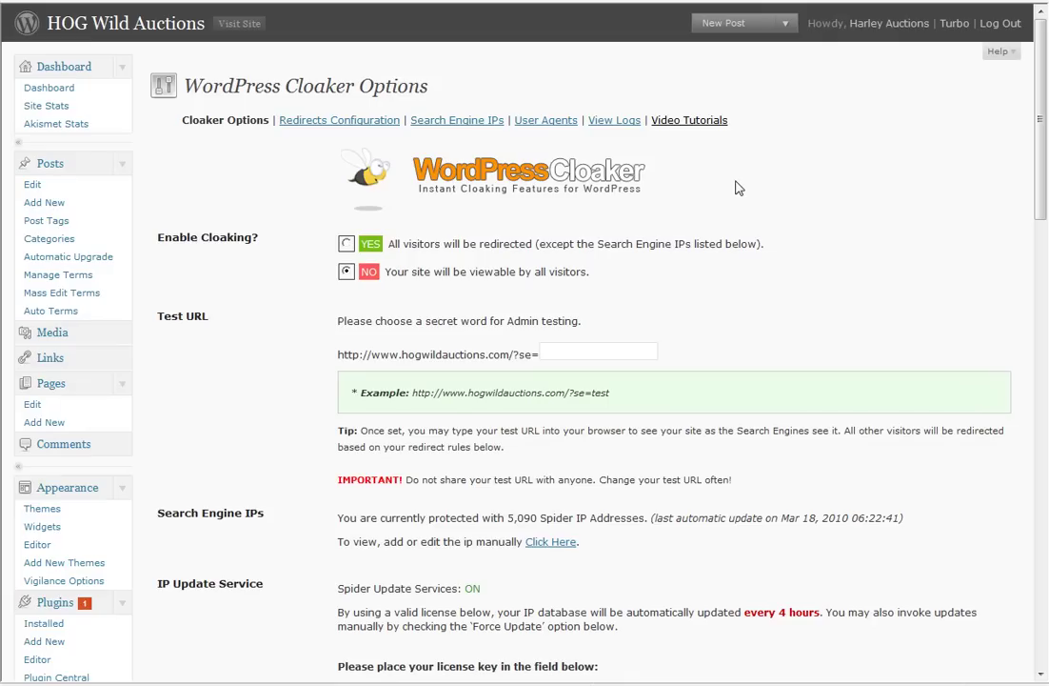
# Examine the example test URL in the cloaker's Test URL section
pyautogui.moveTo(468, 392); pyautogui.dragTo(568, 392)
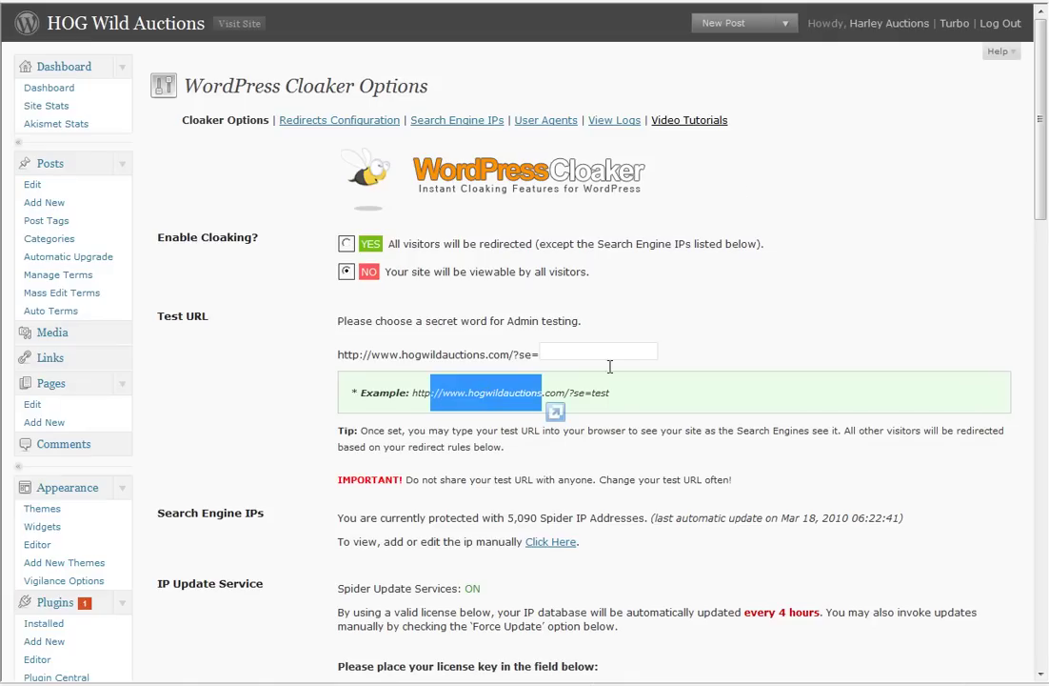
pyautogui.click(733, 294)
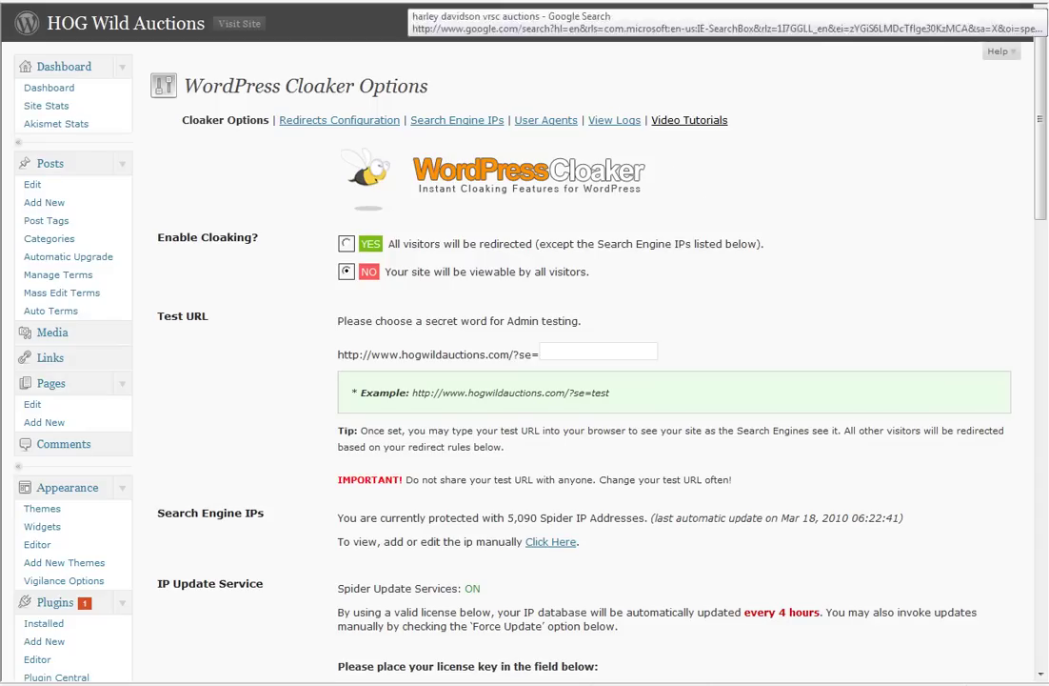
# Switch to the Google search results and highlight "harley davidson vrsc auctions" in the search query
pyautogui.click(490, 1)
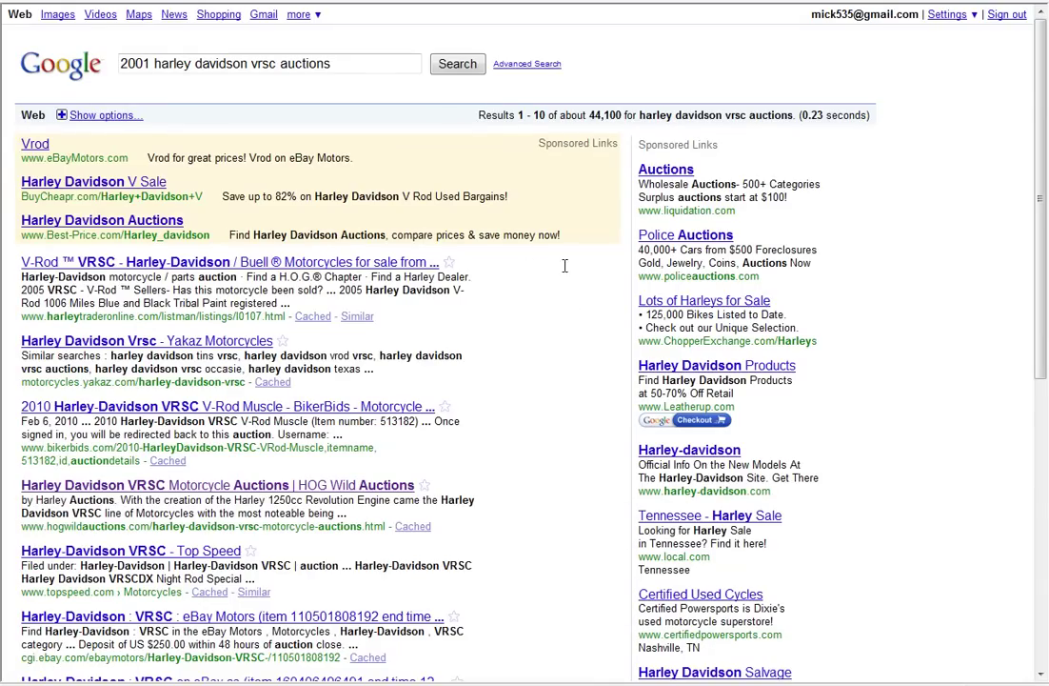
pyautogui.click(150, 63)
pyautogui.moveTo(155, 63); pyautogui.dragTo(328, 64)
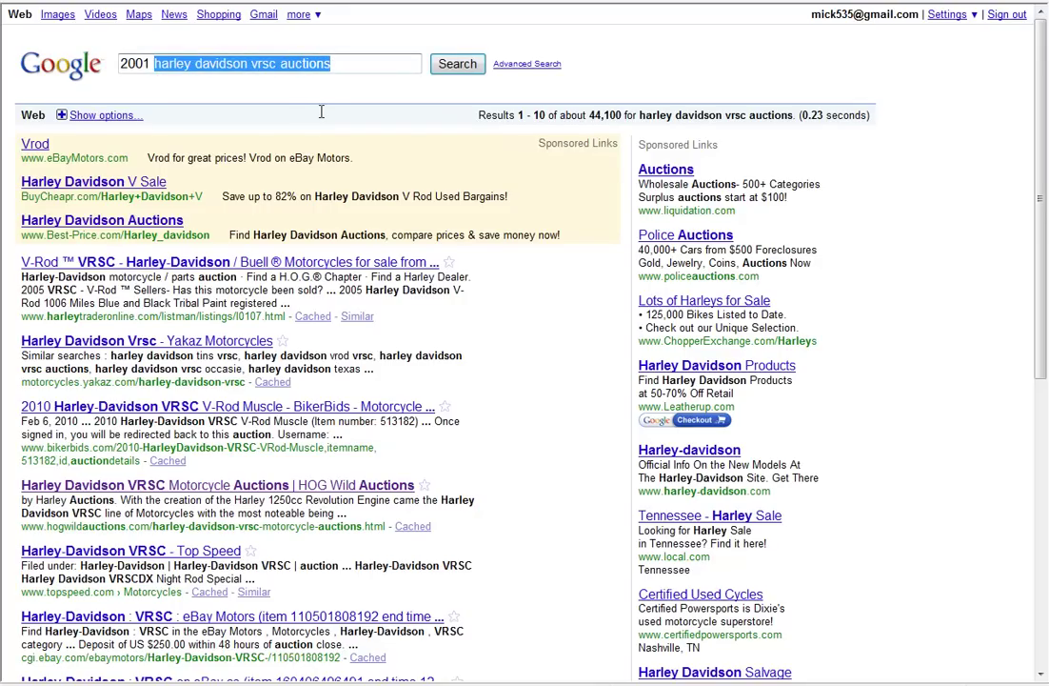
# Examine the HOG Wild Auctions VRSC motorcycle page from its introduction through the auction listings
pyautogui.click(446, 294)
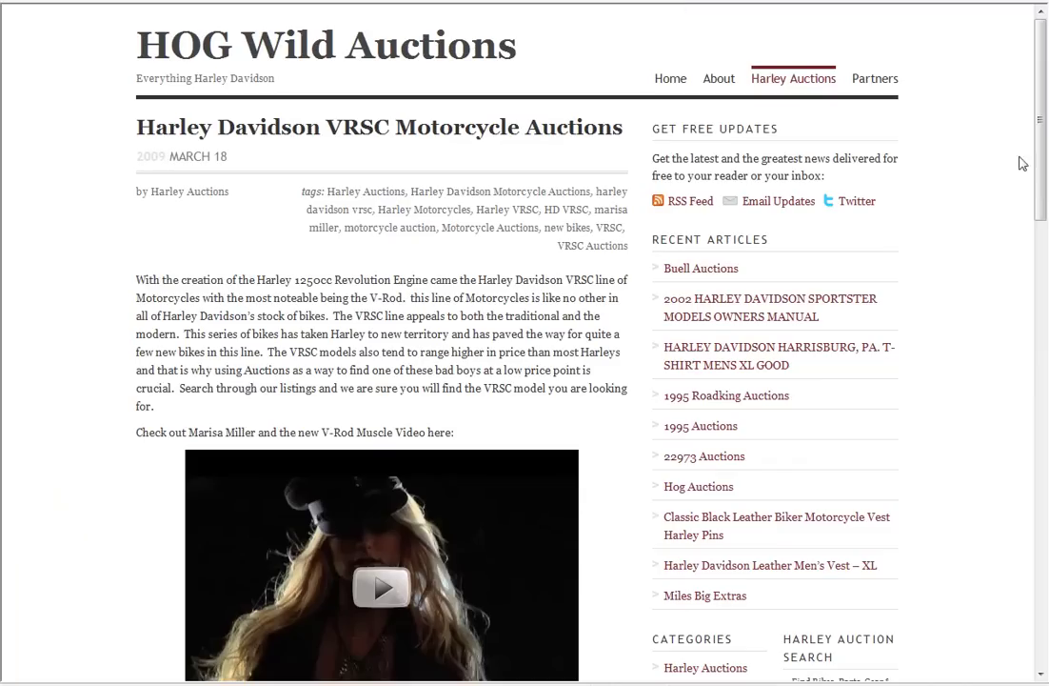
pyautogui.moveTo(1042, 127); pyautogui.dragTo(1045, 408)
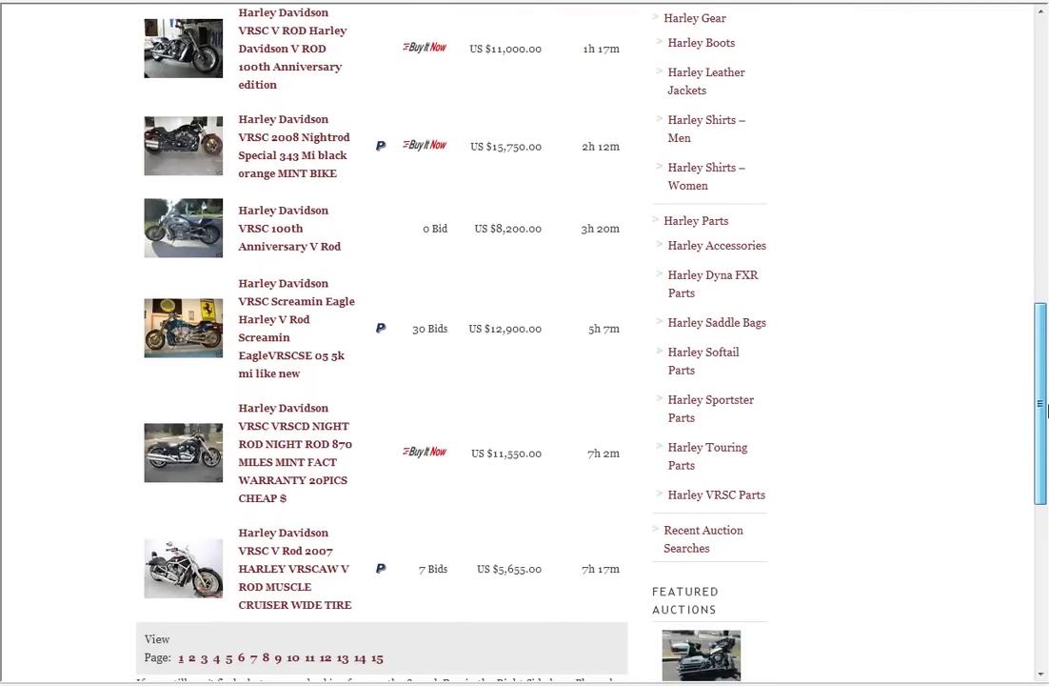
pyautogui.moveTo(1045, 407); pyautogui.dragTo(1044, 104)
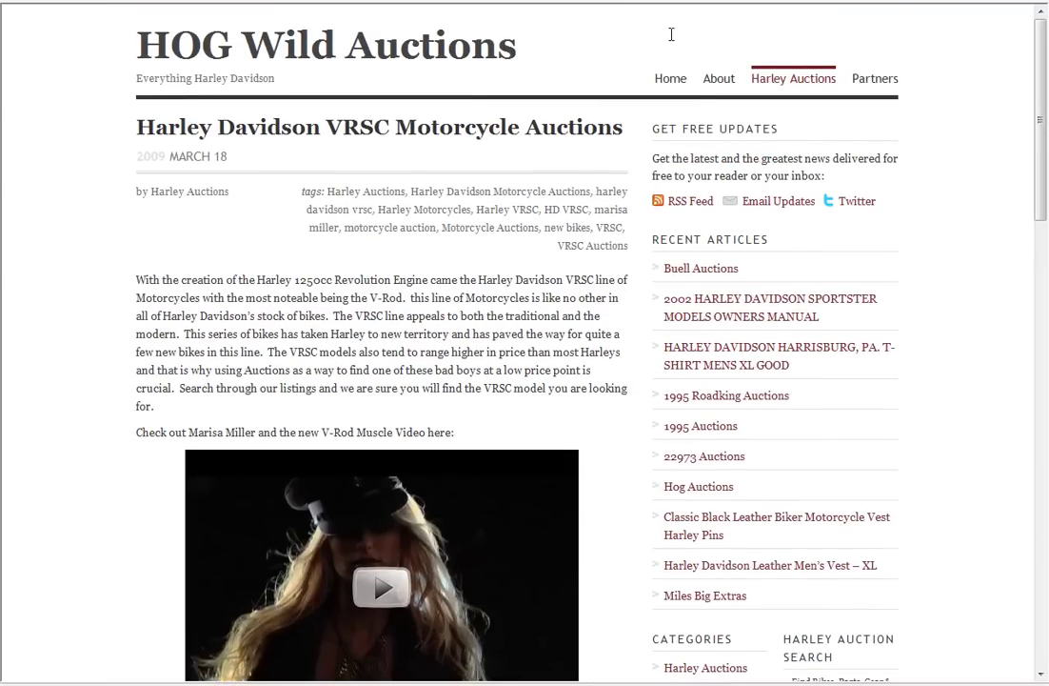
# Search Google for "2001 harley davidson vrsc auctions" and look through the results for HOG Wild Auctions pages
pyautogui.hotkey('alt', 'Left')
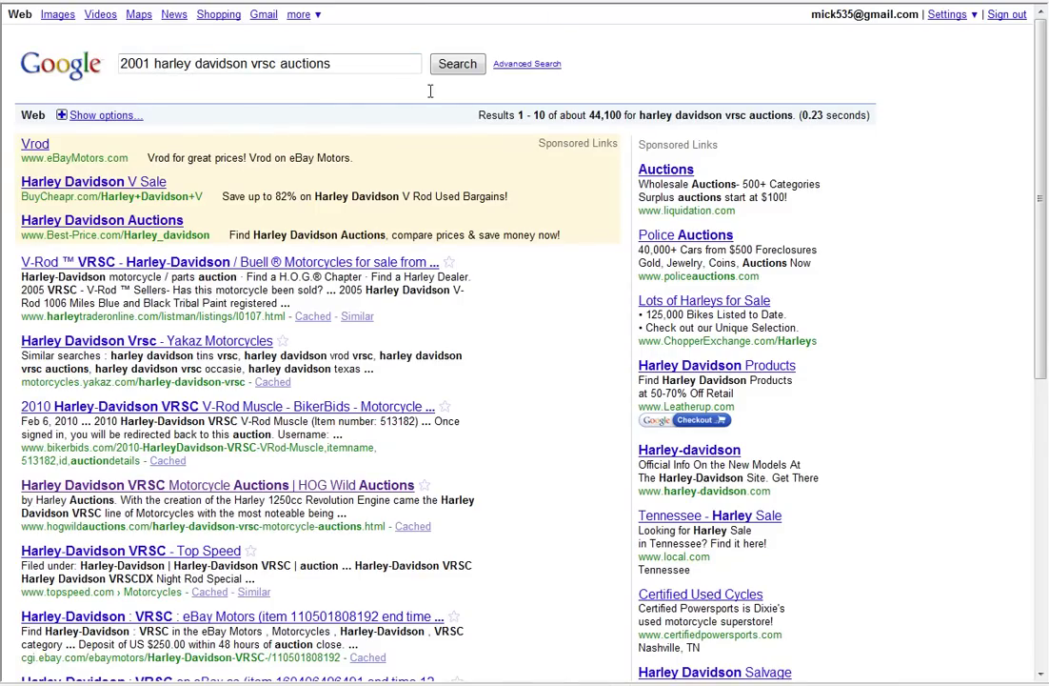
pyautogui.click(461, 66)
pyautogui.scroll(-2, 505, 300)
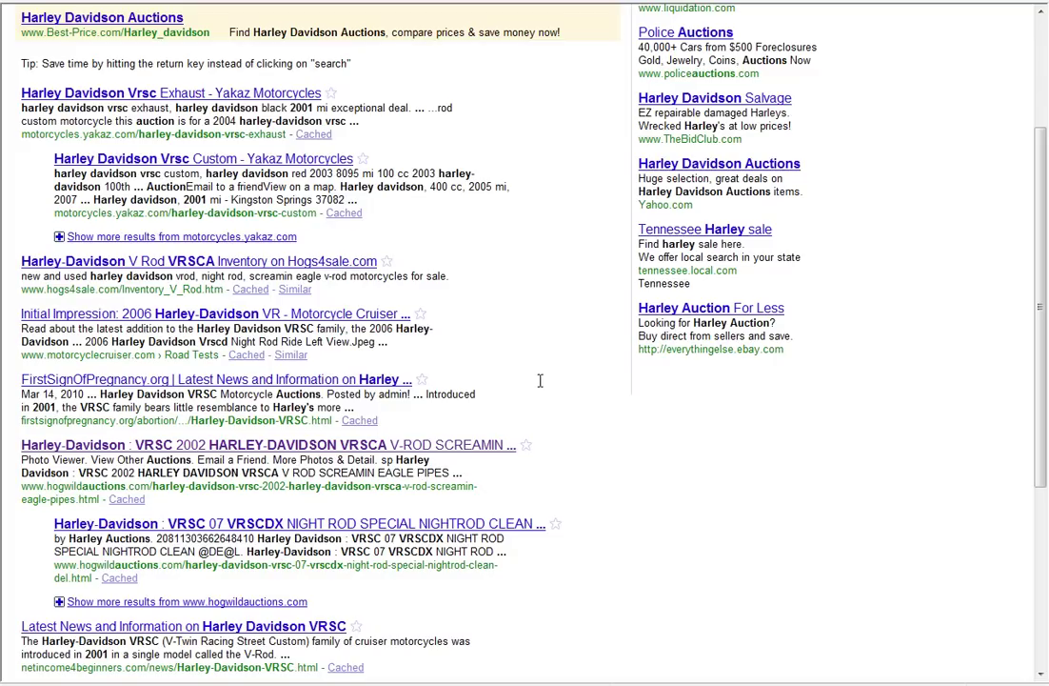
pyautogui.scroll(3, 547, 378)
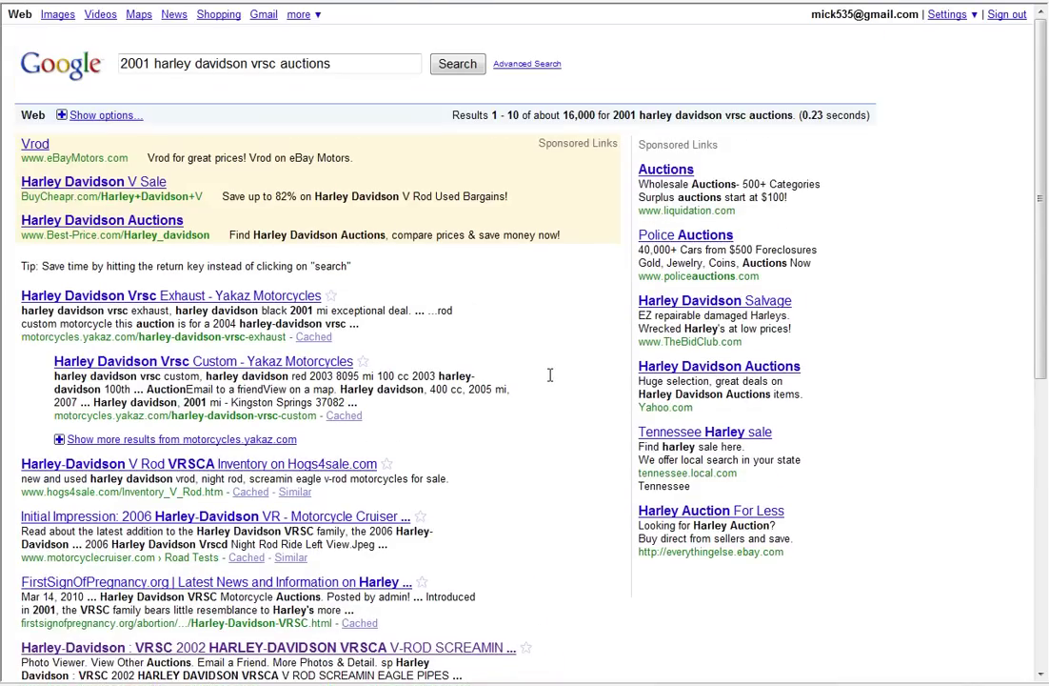
pyautogui.scroll(-3, 555, 369)
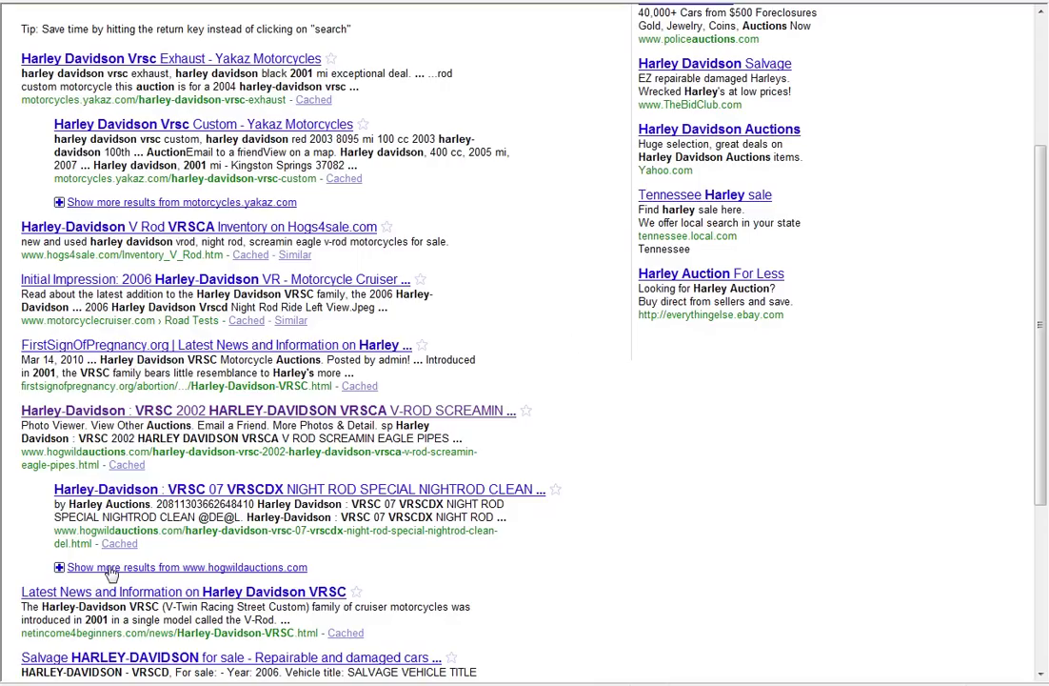
pyautogui.scroll(-2, 448, 272)
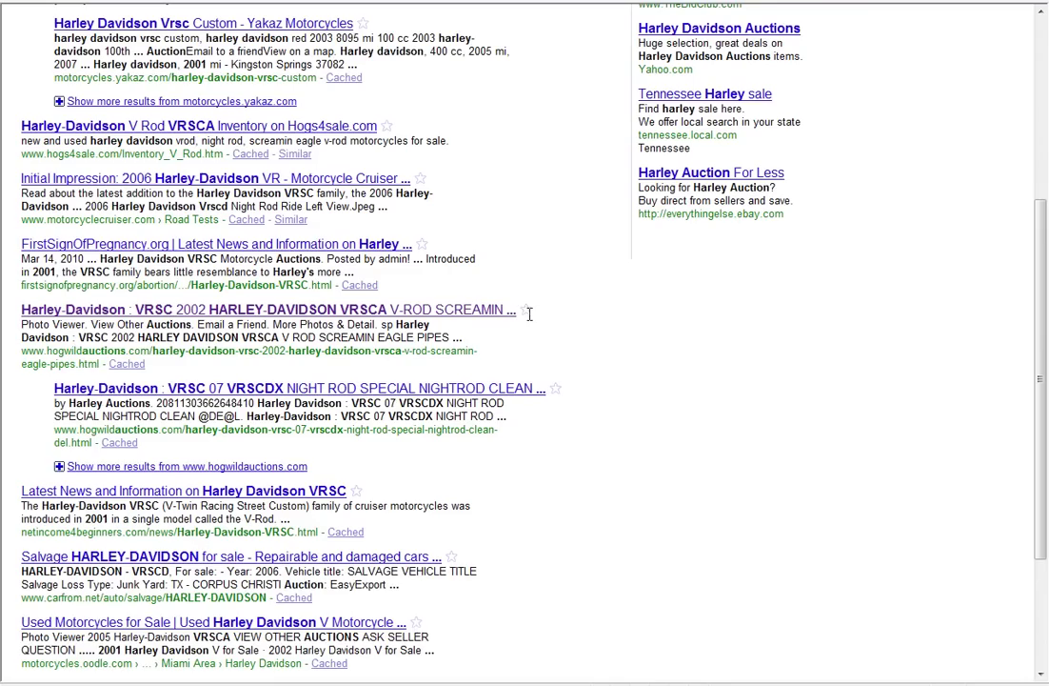
pyautogui.click(123, 467)
pyautogui.scroll(-5, 580, 336)
pyautogui.scroll(-1, 585, 334)
pyautogui.scroll(4, 590, 335)
pyautogui.scroll(5, 595, 337)
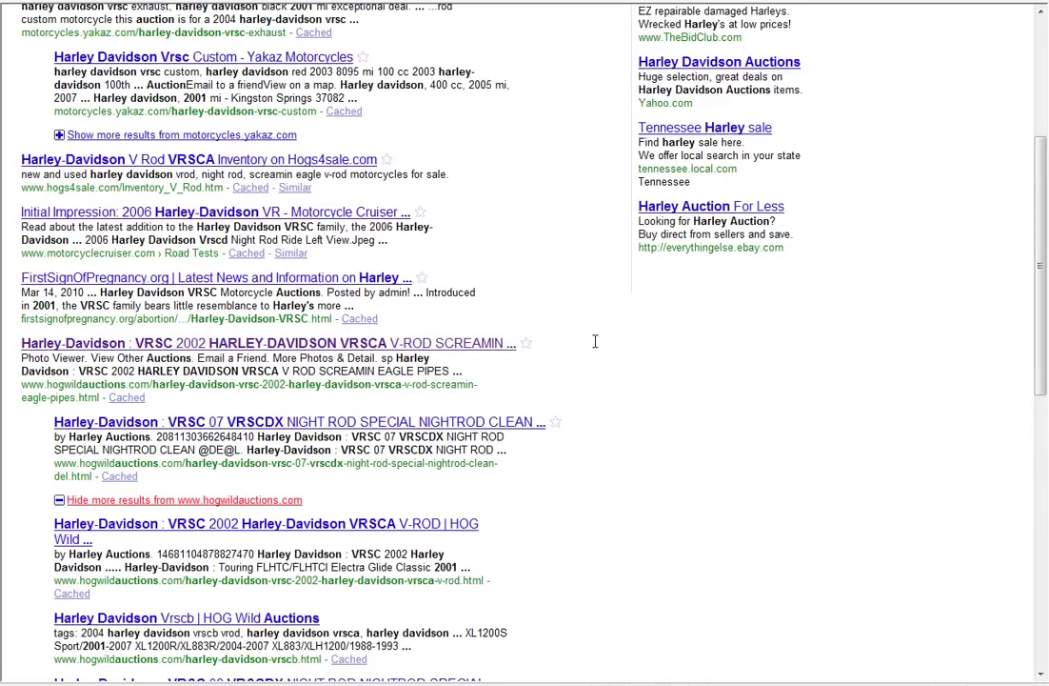
pyautogui.scroll(2, 590, 334)
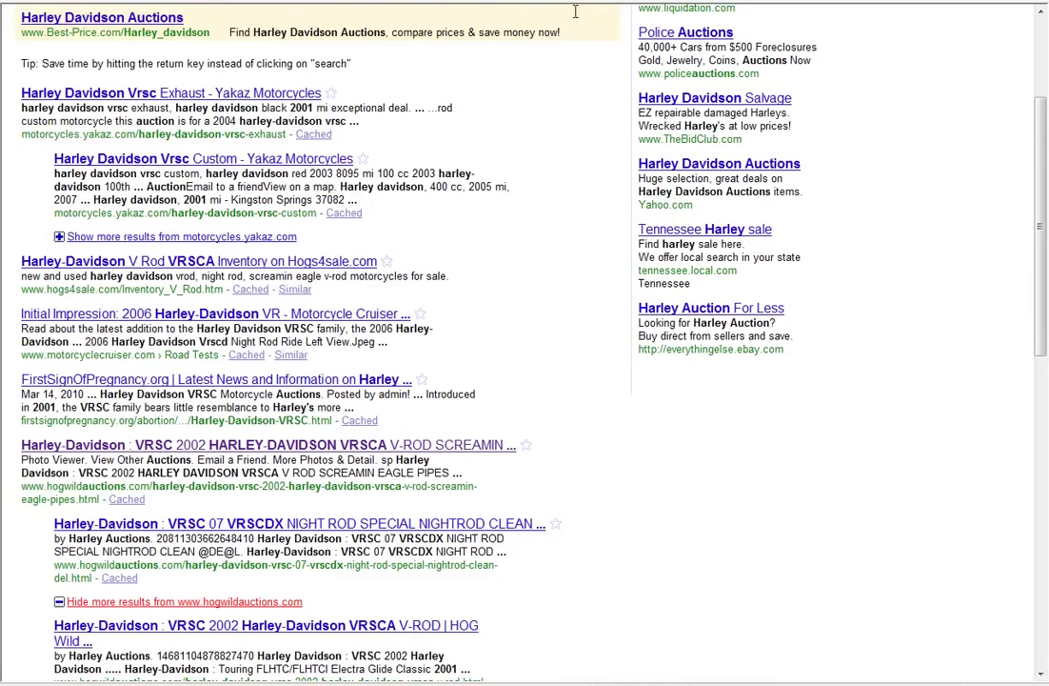
# Return to the HOG Wild Auctions VRSC page and review its introductory content
pyautogui.hotkey('alt', 'Left')
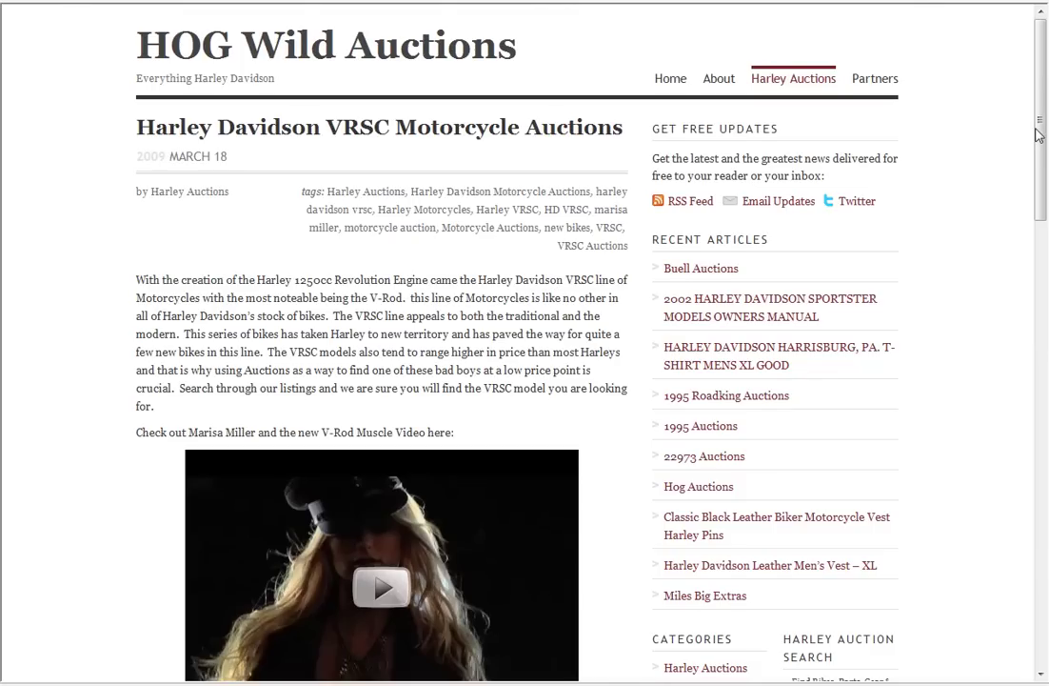
pyautogui.moveTo(1042, 129); pyautogui.dragTo(1038, 43)
pyautogui.scroll(-1, 384, 317)
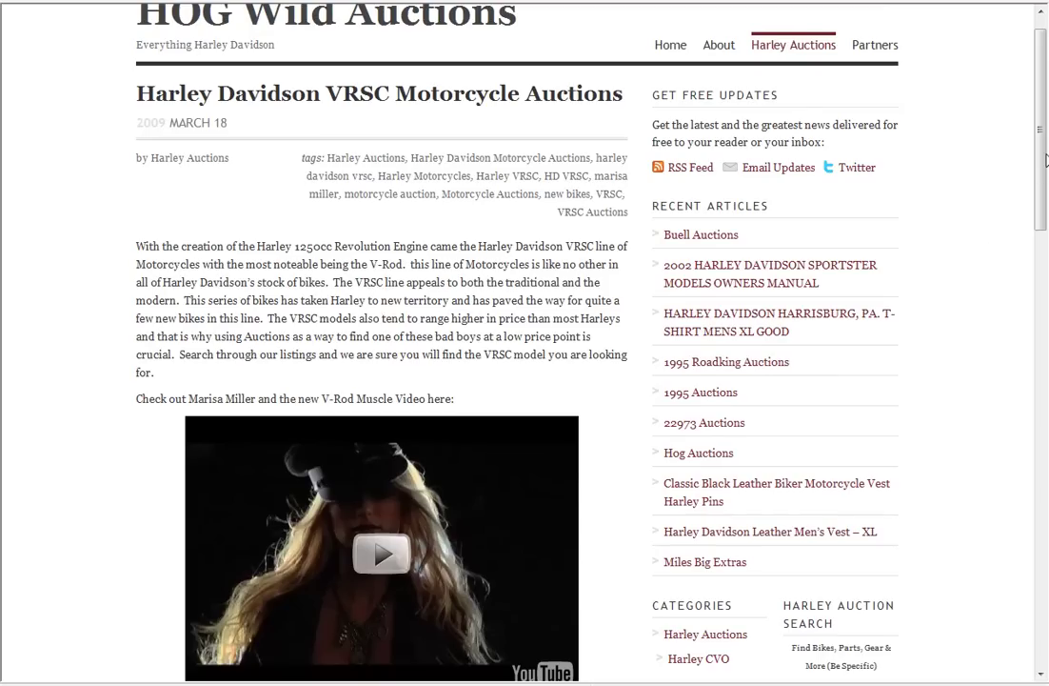
pyautogui.moveTo(1045, 157); pyautogui.dragTo(1045, 114)
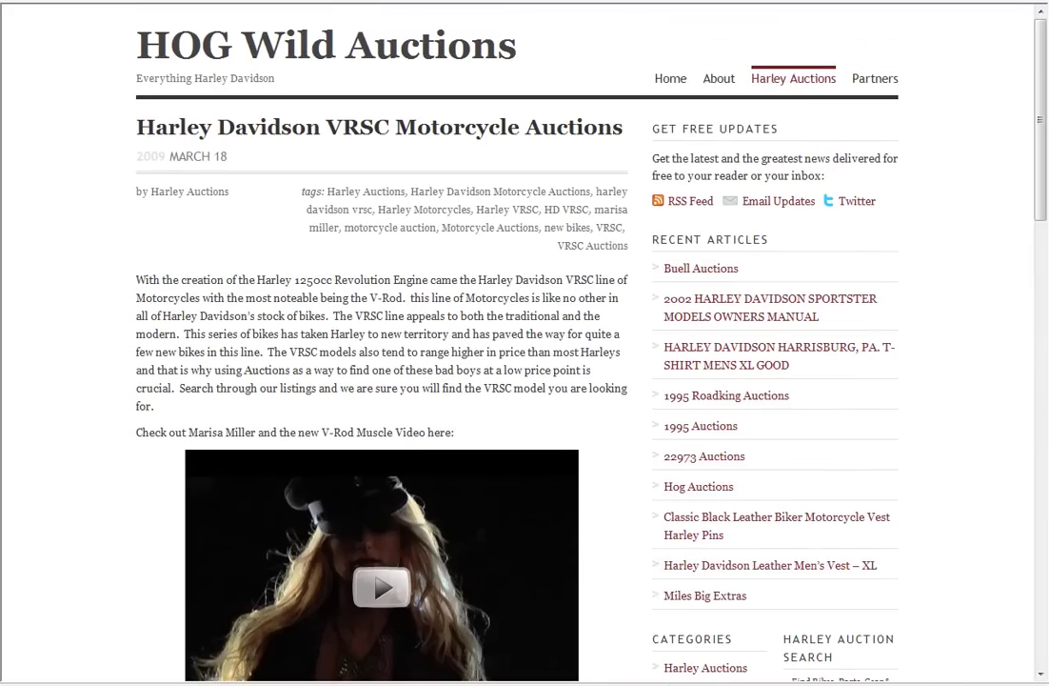
# Return to the WordPress Cloaker options and examine the Search Engine IPs, IP Update Service and license key sections
pyautogui.click(252, 1)
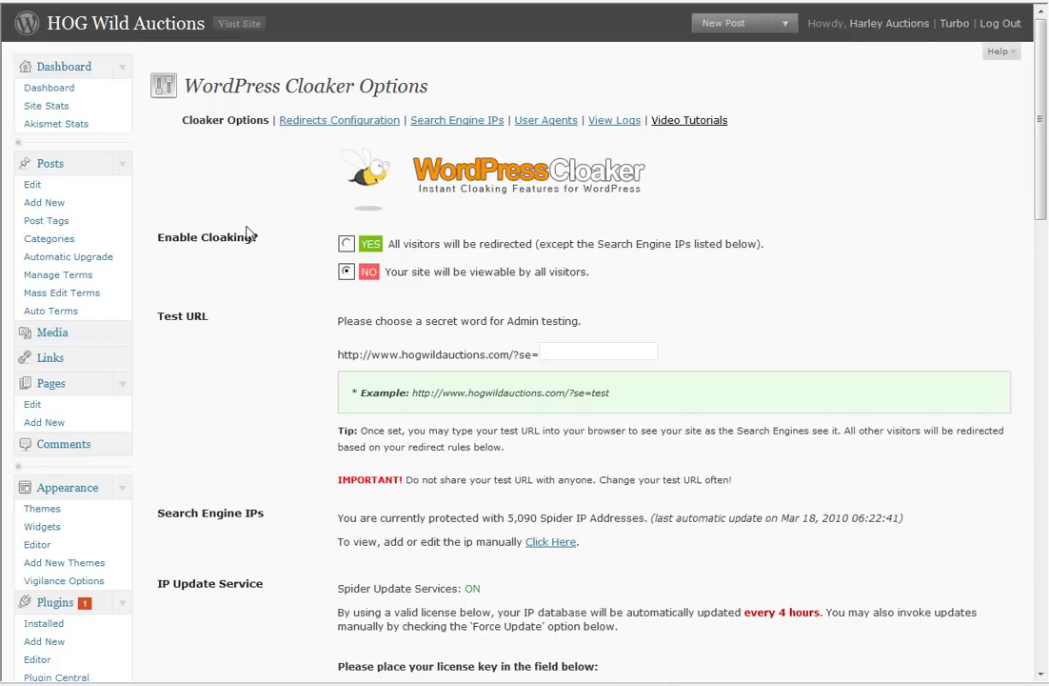
pyautogui.moveTo(1045, 141); pyautogui.dragTo(1046, 223)
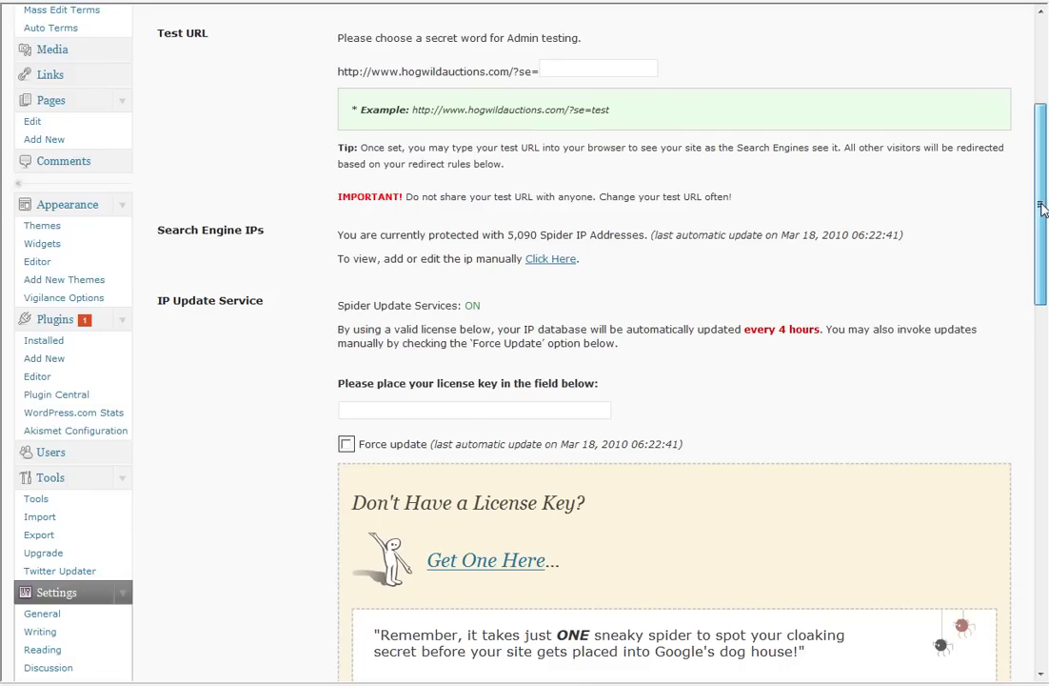
pyautogui.moveTo(1040, 206); pyautogui.dragTo(1041, 233)
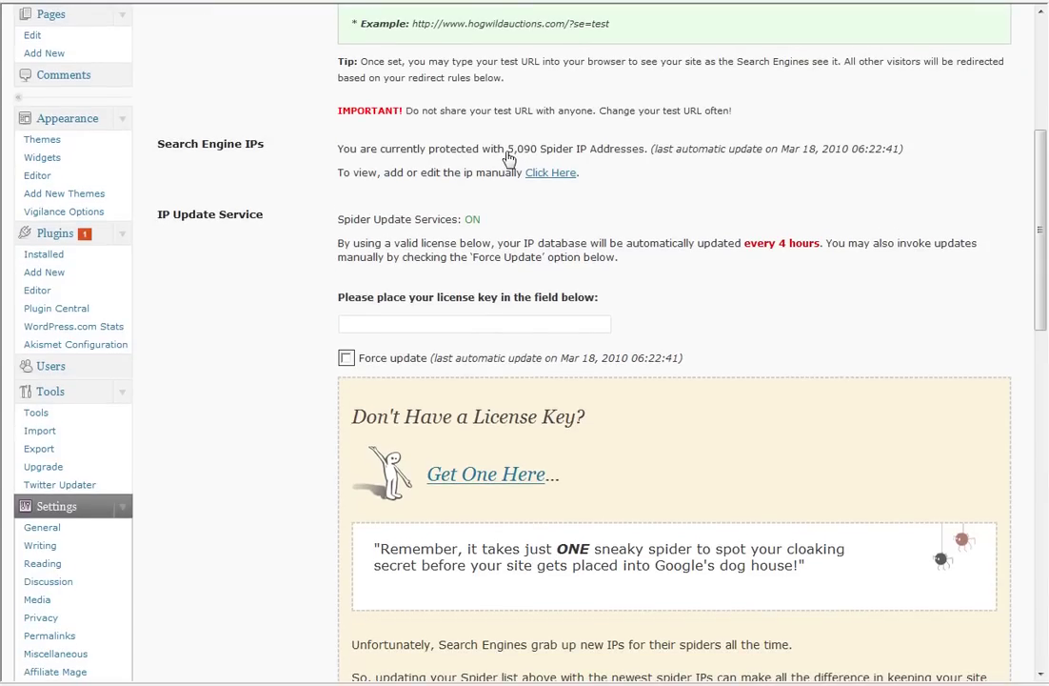
pyautogui.moveTo(507, 150); pyautogui.dragTo(645, 152)
pyautogui.click(638, 204)
pyautogui.scroll(-1, 314, 272)
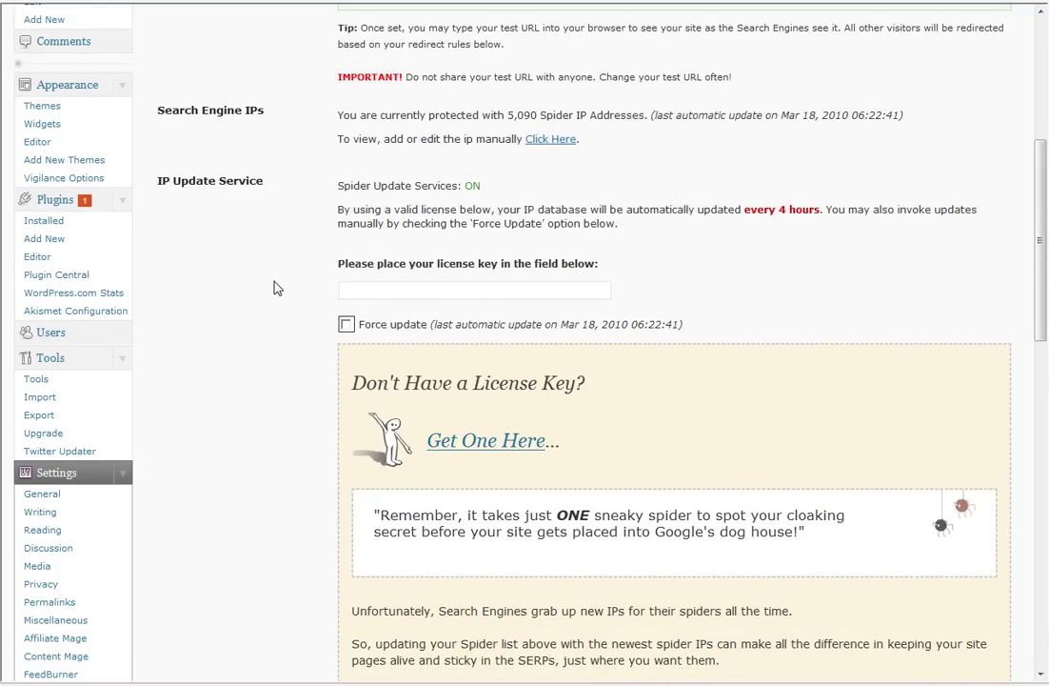
pyautogui.scroll(-2, 277, 288)
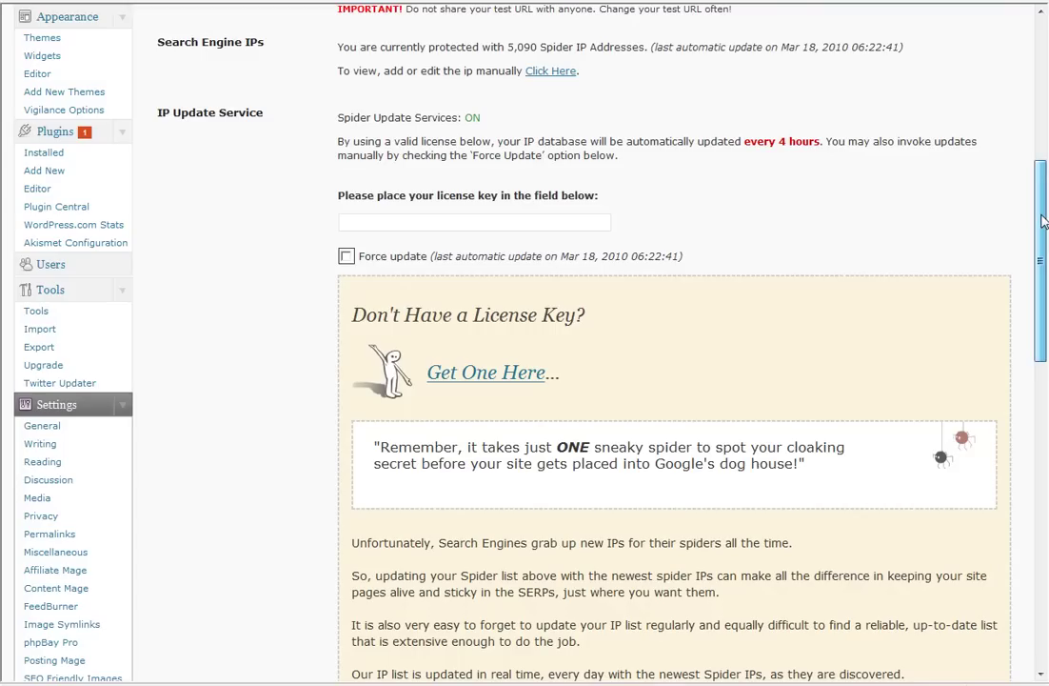
pyautogui.moveTo(1042, 222); pyautogui.dragTo(1044, 273)
pyautogui.scroll(10, 1044, 274)
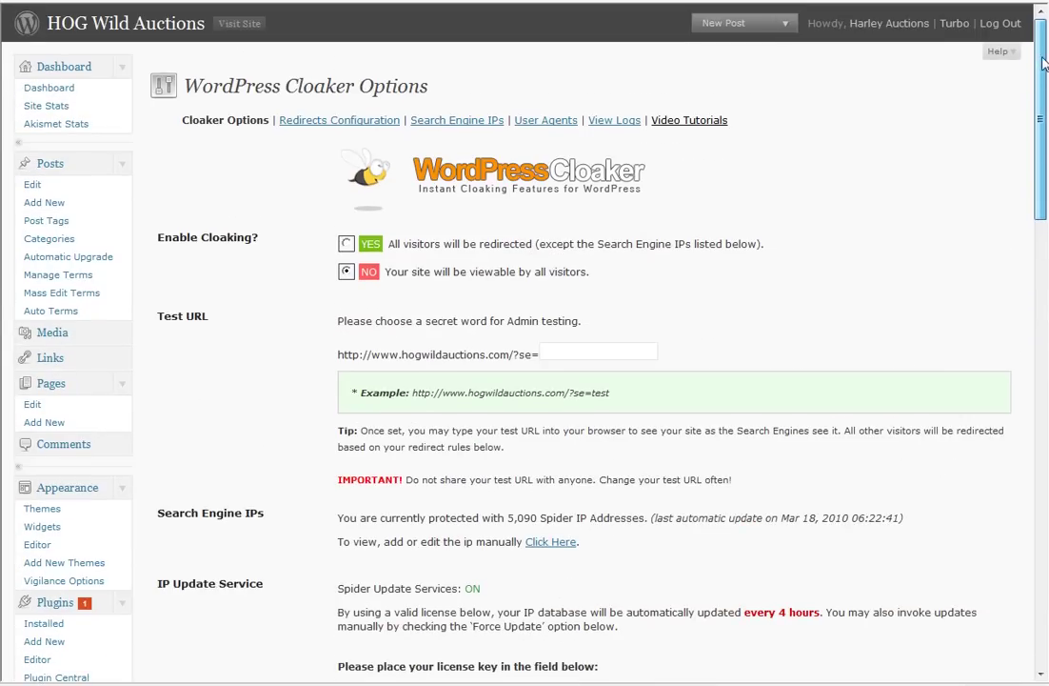
# Open the cloaker's Redirects Configuration and examine the redirect rules, tokens and example redirect formats
pyautogui.click(307, 128)
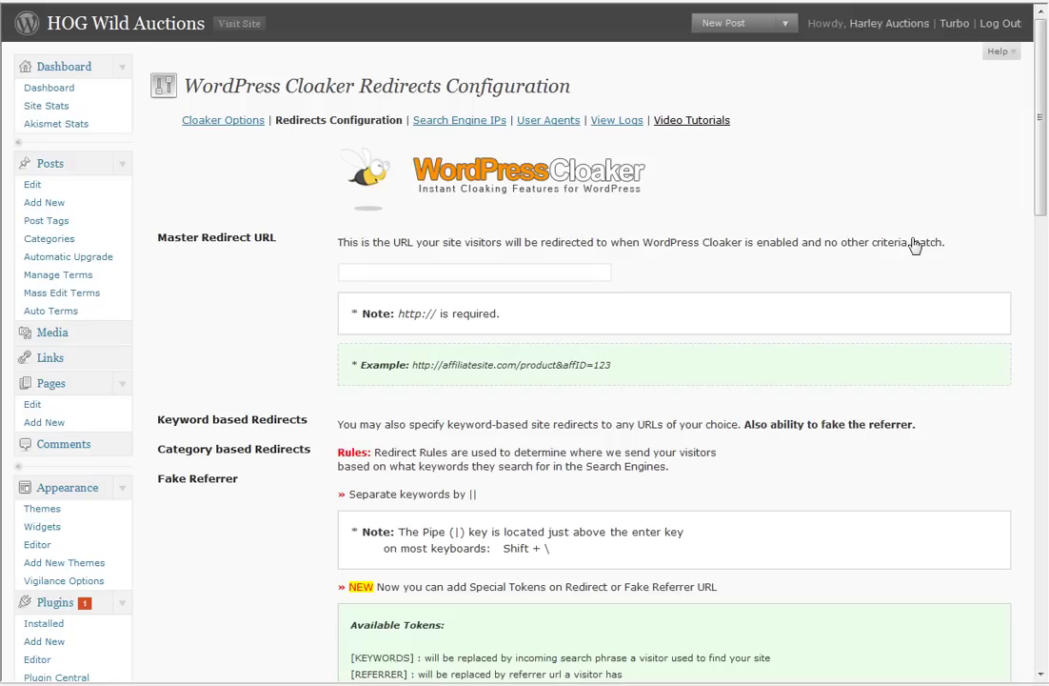
pyautogui.scroll(-1, 1042, 120)
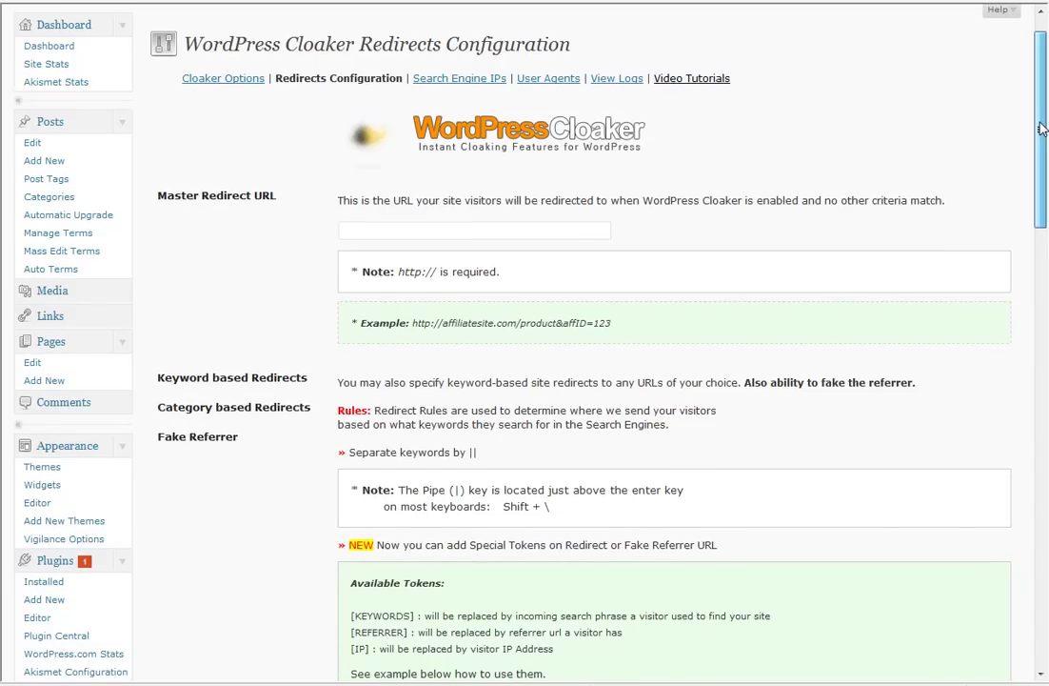
pyautogui.moveTo(1042, 129); pyautogui.dragTo(1044, 283)
pyautogui.moveTo(1043, 200); pyautogui.dragTo(1043, 217)
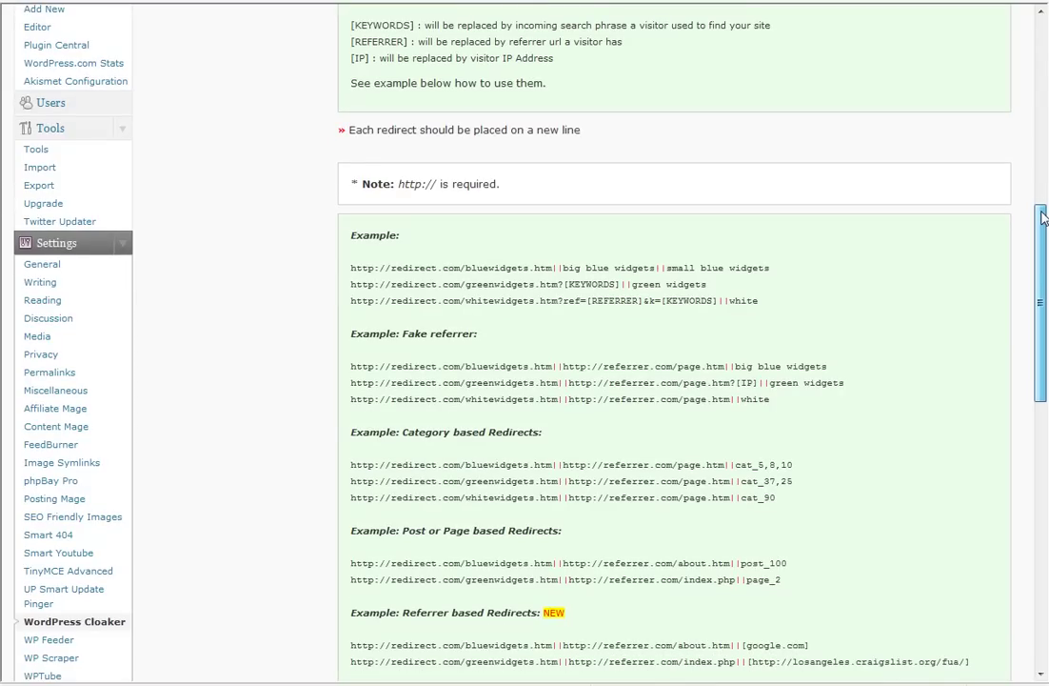
pyautogui.moveTo(1042, 217); pyautogui.dragTo(1042, 225)
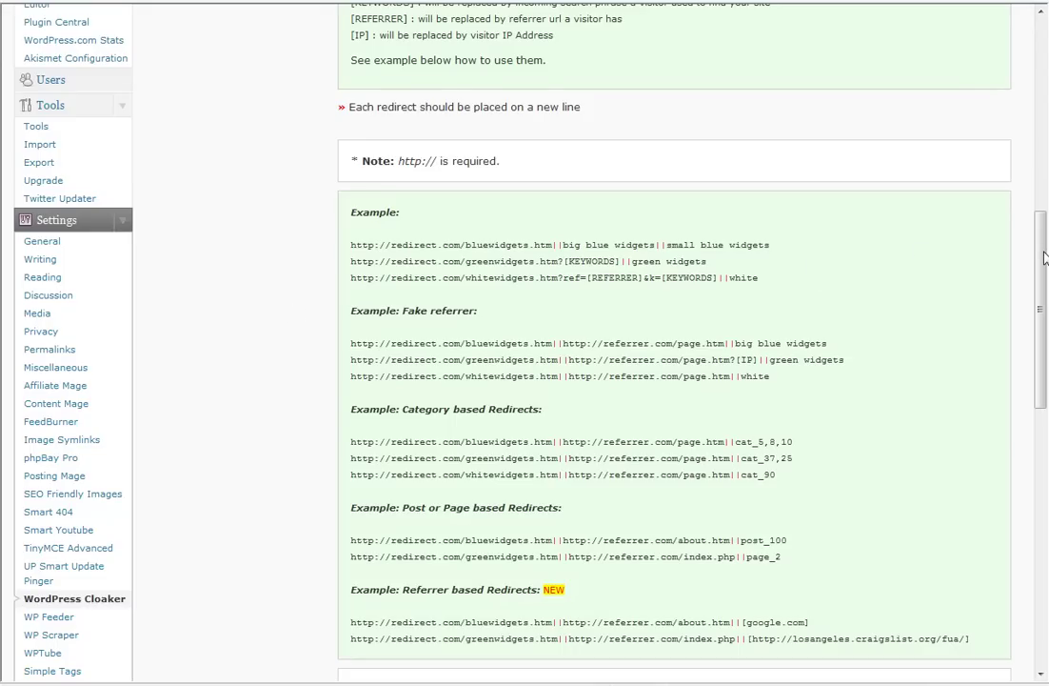
# Switch to the HOG Wild Auctions VRSC article to view the page visitors would reach
pyautogui.click(496, 4)
pyautogui.scroll(-2, 461, 459)
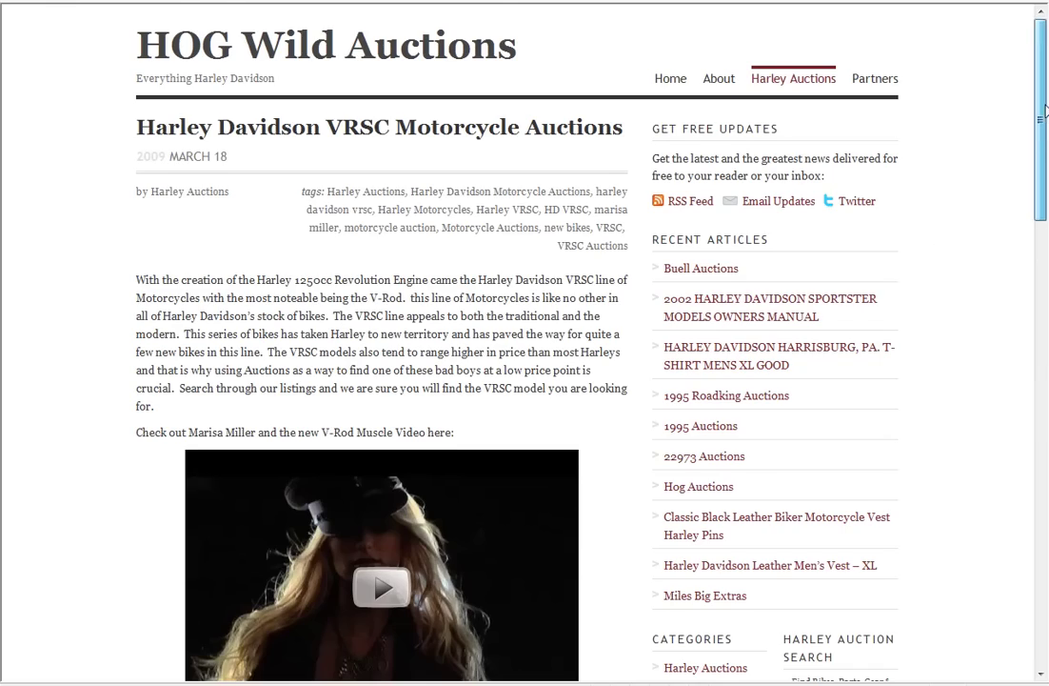
pyautogui.moveTo(1038, 126); pyautogui.dragTo(1045, 68)
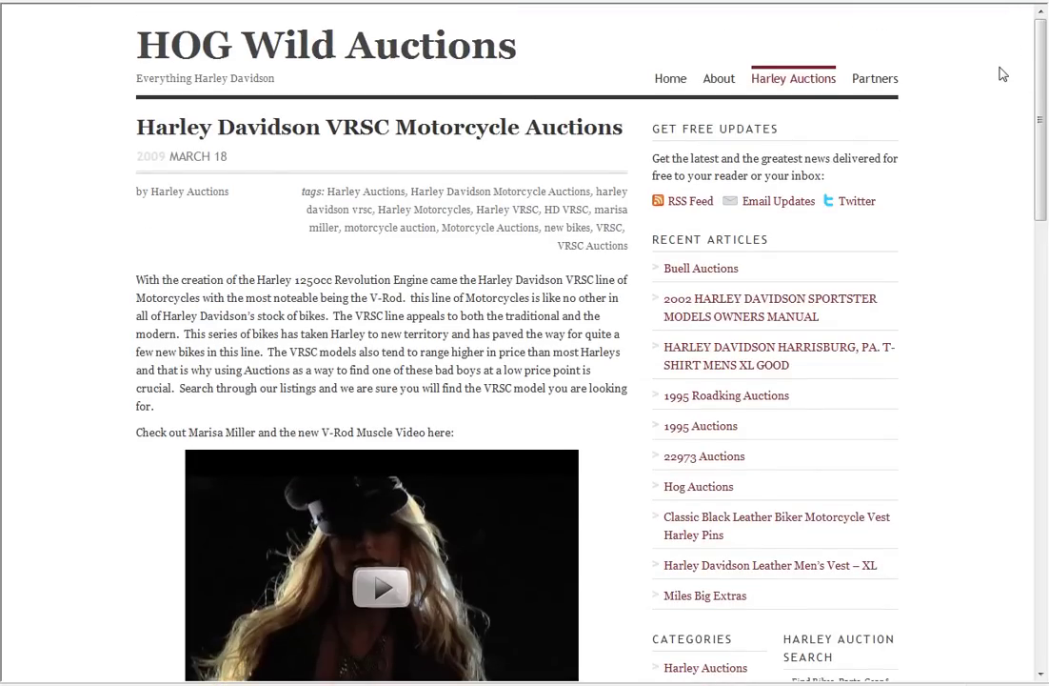
# Return to the Redirects Configuration and review the redirect examples and the Master Redirect URL setting
pyautogui.click(301, 8)
pyautogui.moveTo(1041, 252); pyautogui.dragTo(1043, 282)
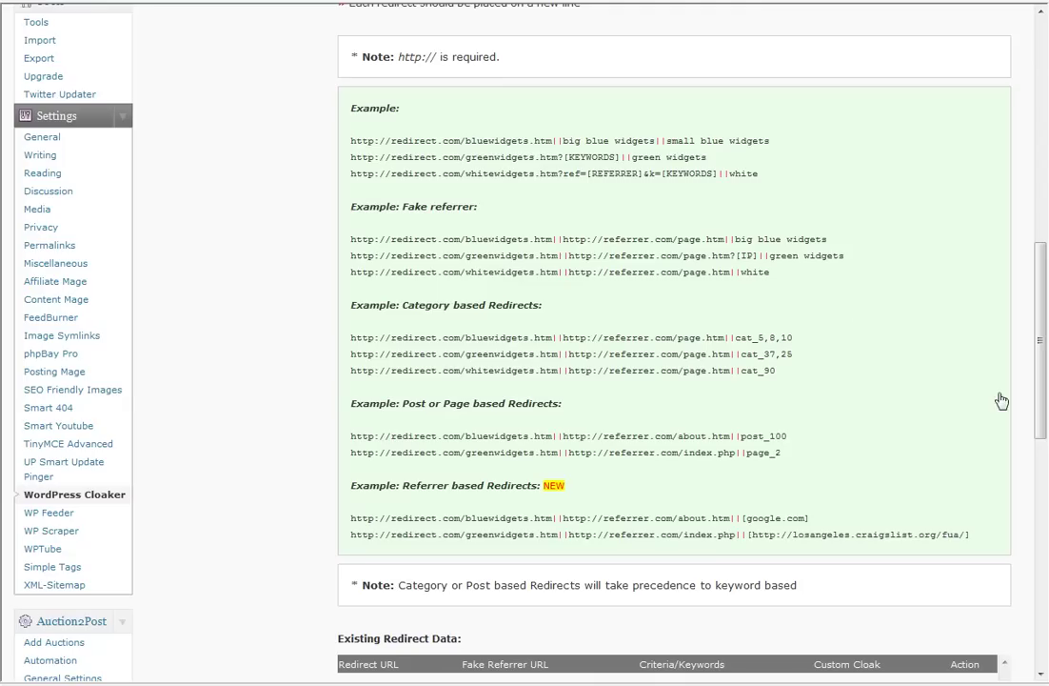
pyautogui.moveTo(1045, 328); pyautogui.dragTo(1040, 200)
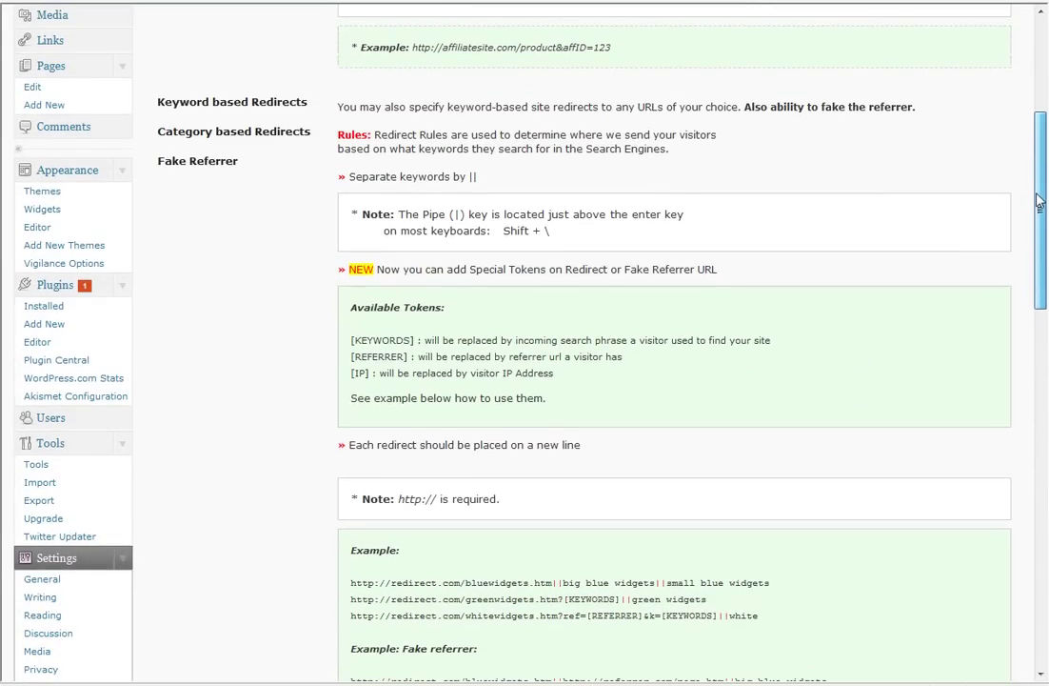
pyautogui.moveTo(1040, 200); pyautogui.dragTo(869, 88)
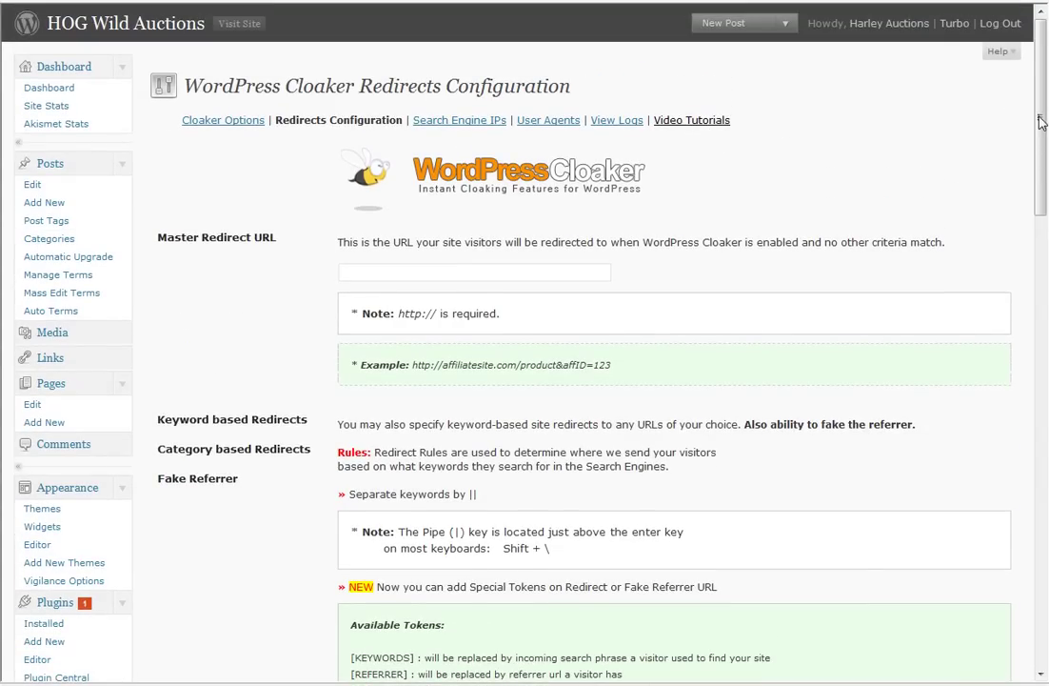
pyautogui.scroll(-2, 1040, 143)
pyautogui.moveTo(1040, 152); pyautogui.dragTo(1029, 111)
# Open the WP Feeder settings, start a new feeder, and examine its Feed URL fields
pyautogui.moveTo(1041, 108); pyautogui.dragTo(996, 340)
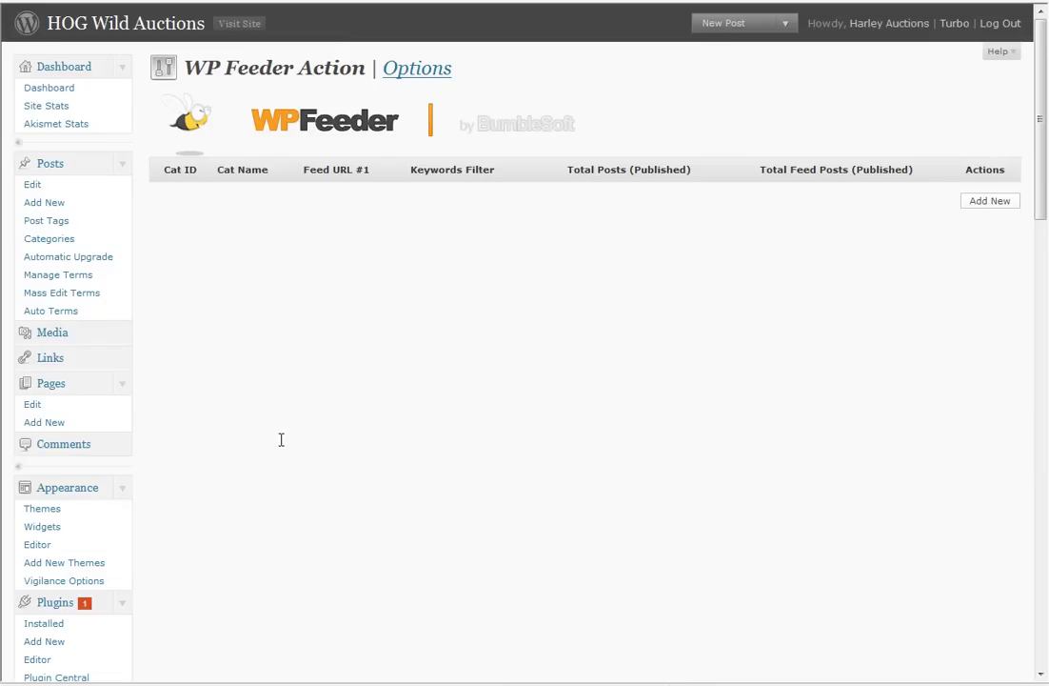
pyautogui.click(976, 202)
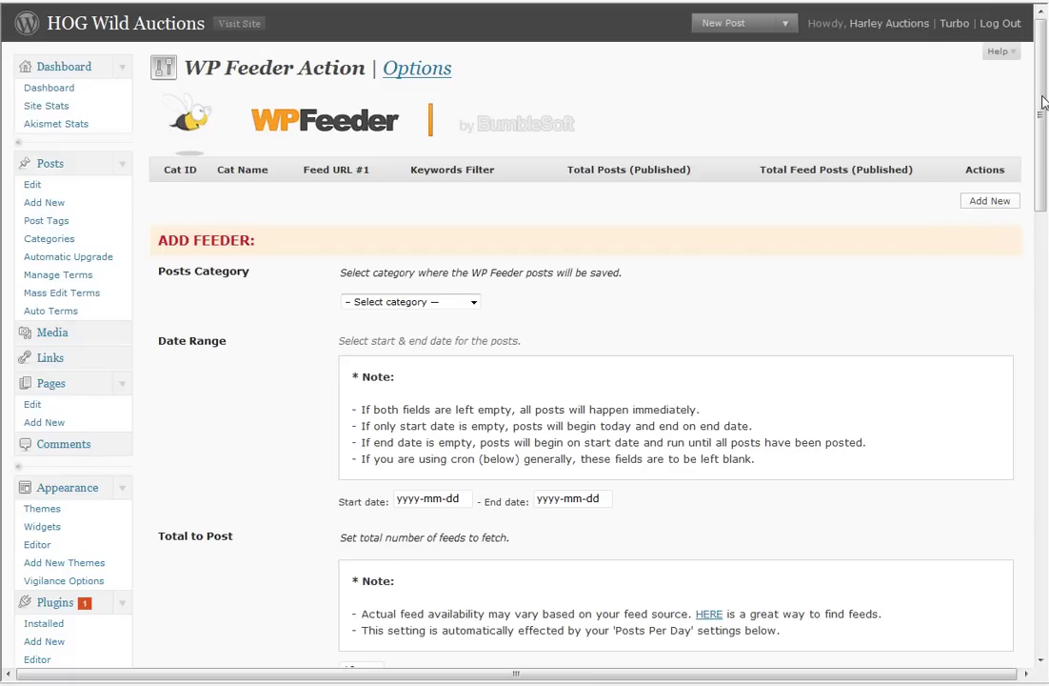
pyautogui.moveTo(1043, 102); pyautogui.dragTo(995, 311)
pyautogui.scroll(-1, 994, 319)
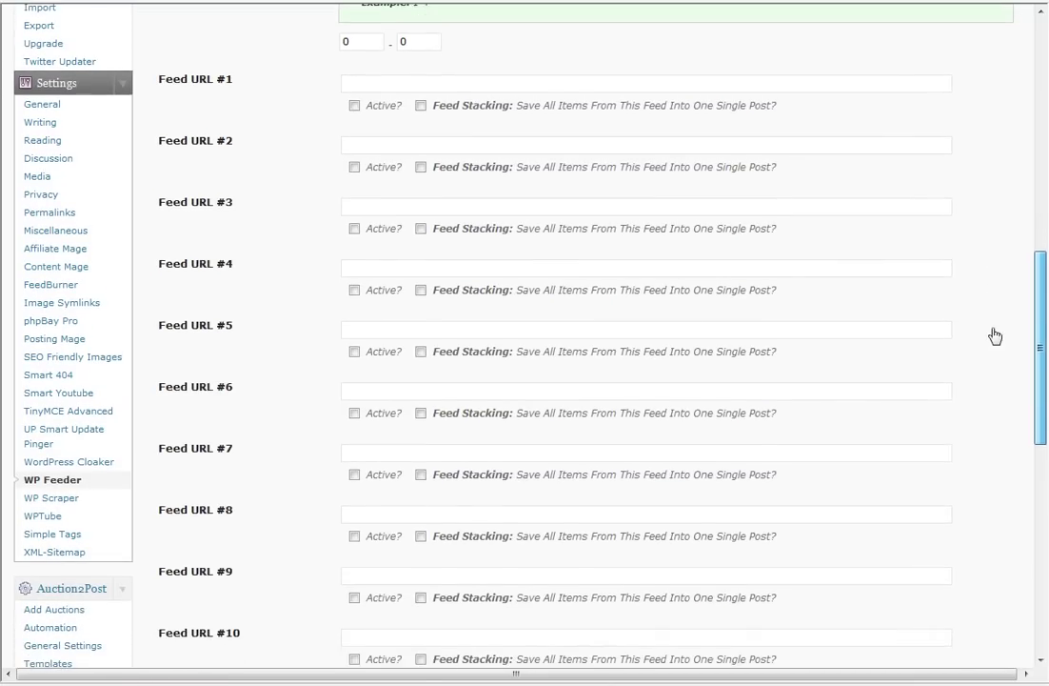
# Examine the new feeder's remaining Feed URL fields, Keywords Filter, and post title and description templates, and open the WP Feeder options
pyautogui.scroll(-1, 992, 330)
pyautogui.scroll(-4, 983, 348)
pyautogui.scroll(-3, 982, 427)
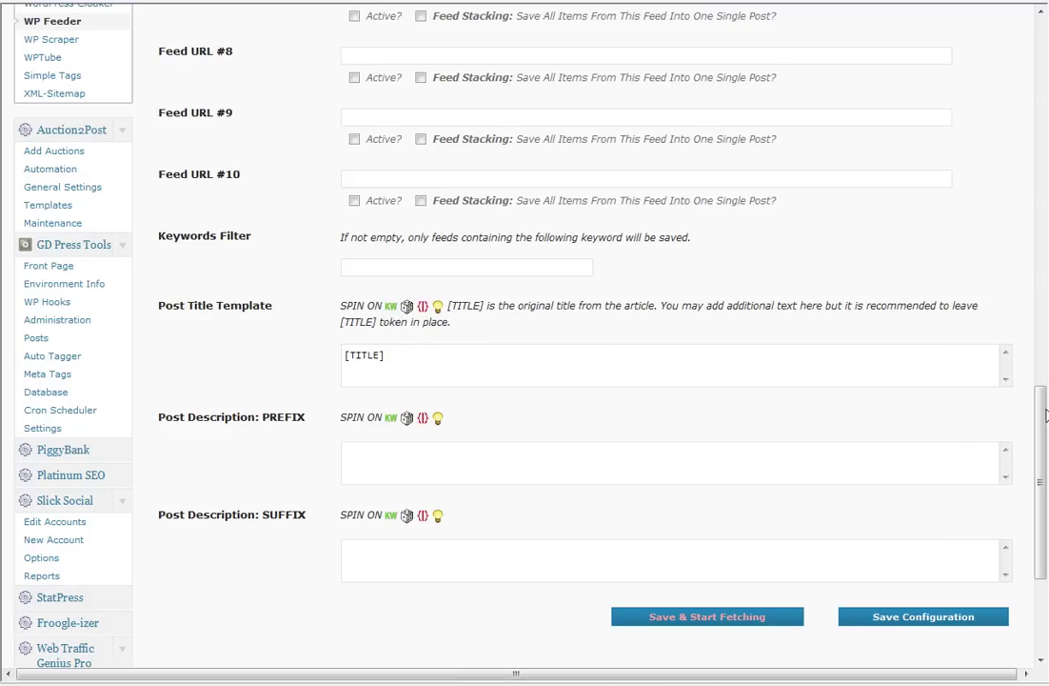
pyautogui.moveTo(1046, 414); pyautogui.dragTo(1046, 47)
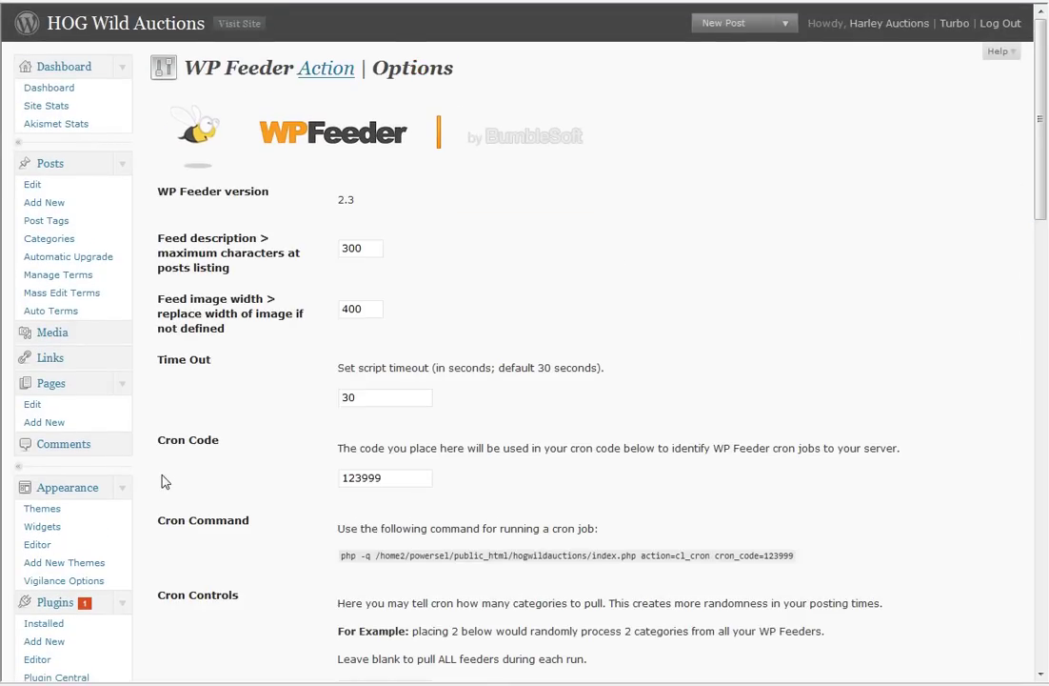
# Review WP Feeder's timeout and cron options, and open the WP Scraper settings
pyautogui.scroll(-2, 166, 481)
pyautogui.scroll(-3, 143, 491)
pyautogui.scroll(-15, 144, 495)
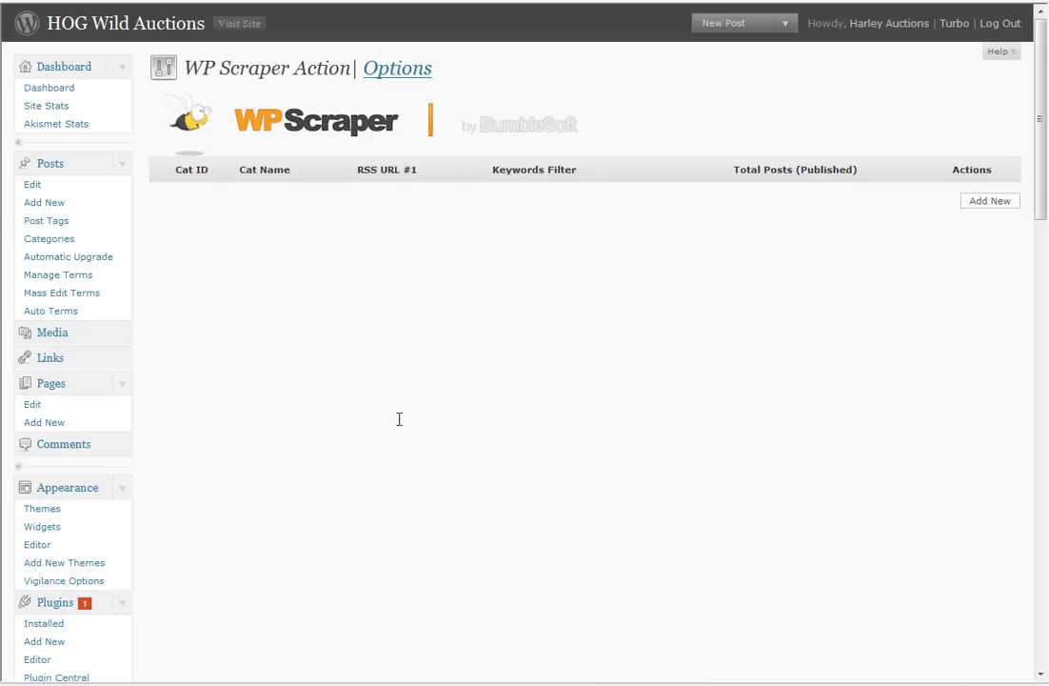
# Start a new scraper and examine its post category, date range, total to post and remaining fields
pyautogui.click(989, 201)
pyautogui.scroll(-2, 1038, 90)
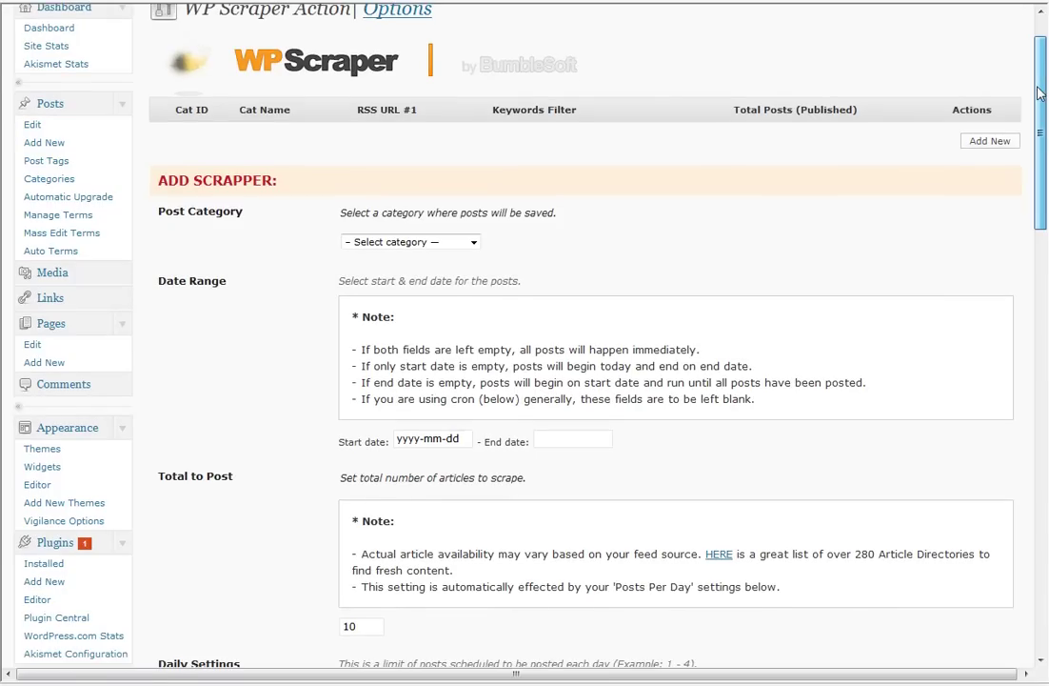
pyautogui.moveTo(1038, 90); pyautogui.dragTo(1045, 362)
pyautogui.click(924, 619)
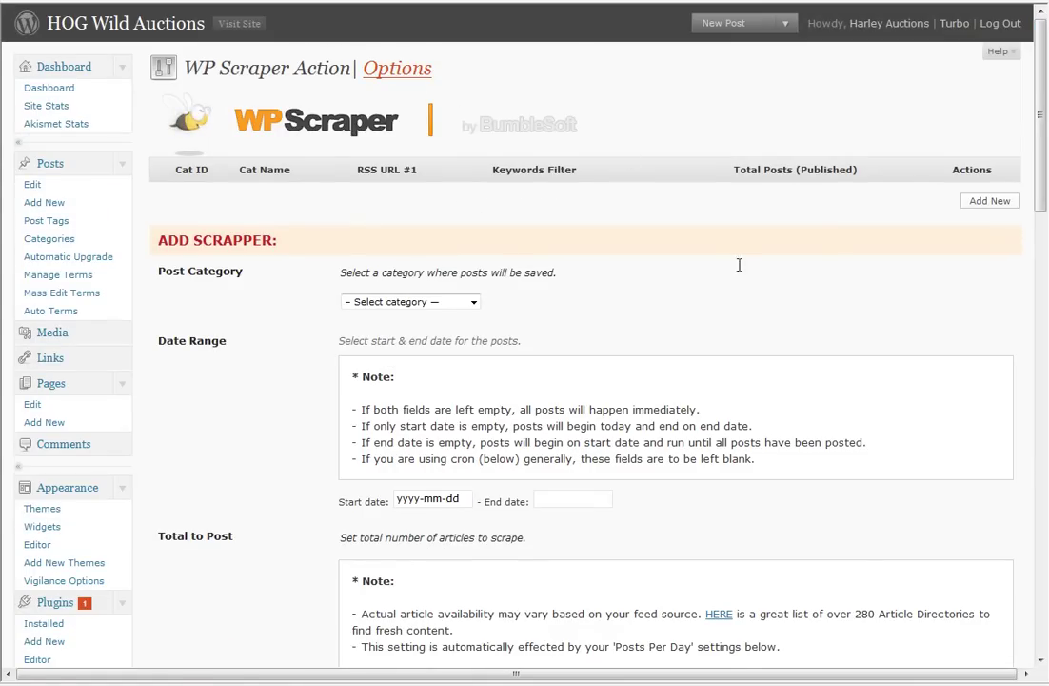
# Open the WPTube settings and review its options for video thumbnails, video size and post templates
pyautogui.moveTo(1042, 124); pyautogui.dragTo(1040, 385)
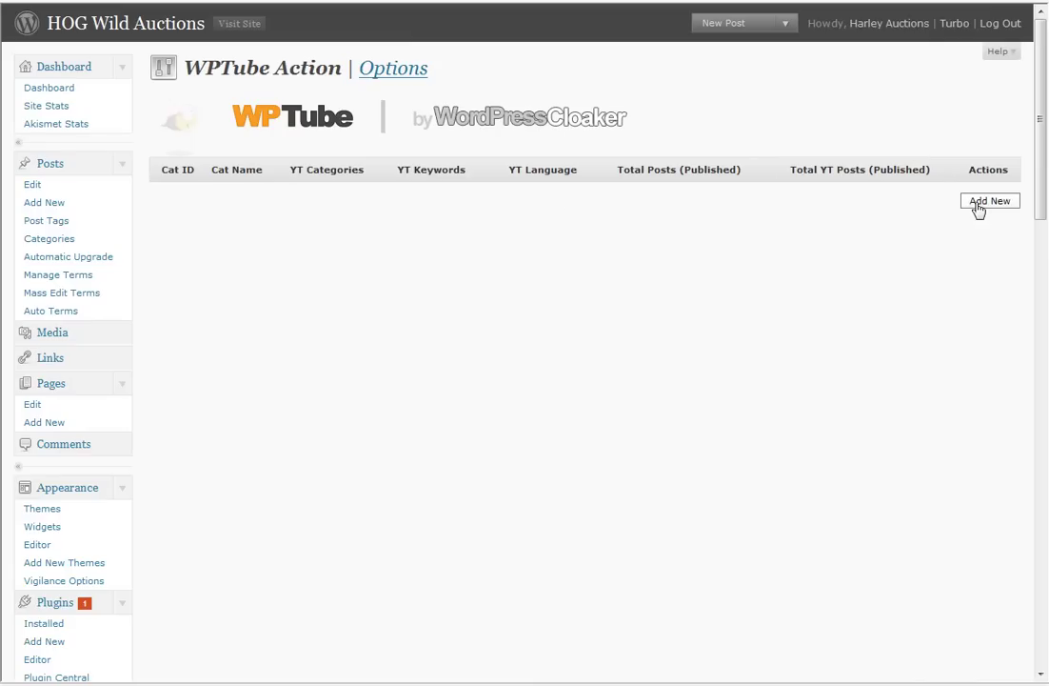
pyautogui.click(375, 82)
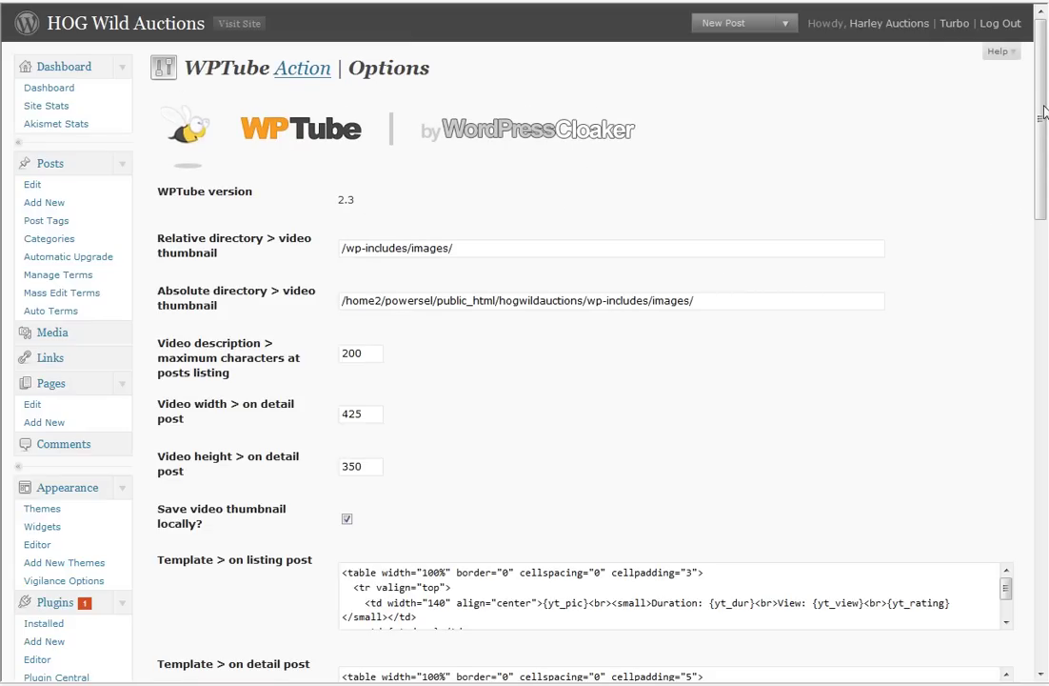
pyautogui.moveTo(1043, 112); pyautogui.dragTo(1041, 76)
# Start a new WPTube entry and examine its category, date range, target language, target keywords and post title fields
pyautogui.click(987, 202)
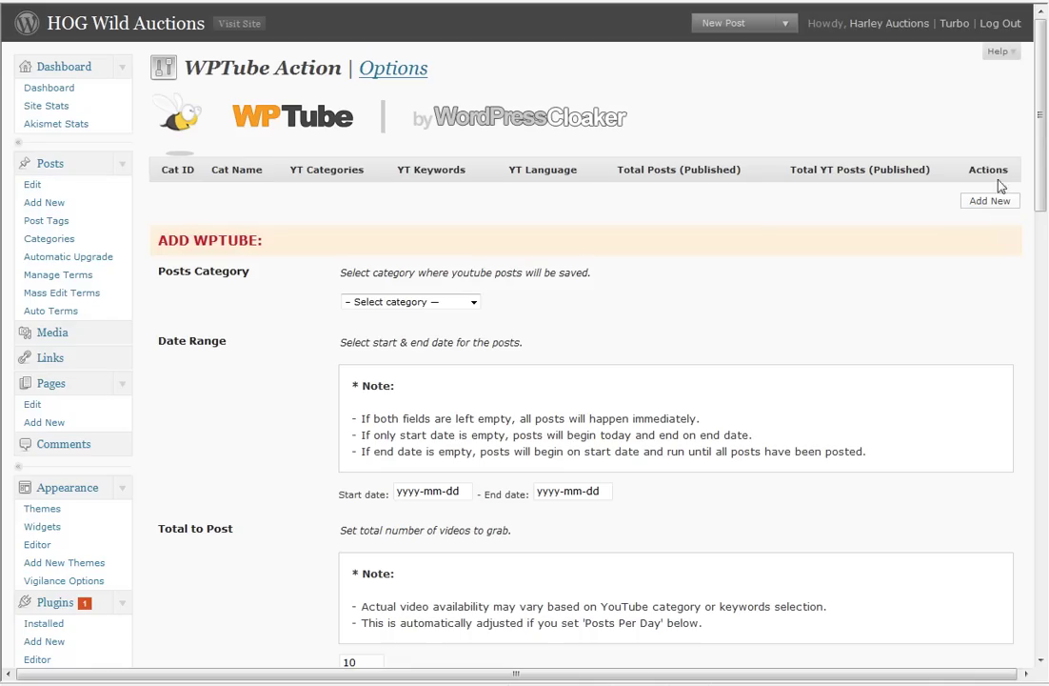
pyautogui.moveTo(1045, 99)
pyautogui.mouseDown()
pyautogui.moveTo(1036, 478)
pyautogui.moveTo(1036, 102)
pyautogui.mouseUp()
pyautogui.scroll(-5, 164, 391)
pyautogui.scroll(-5, 162, 391)
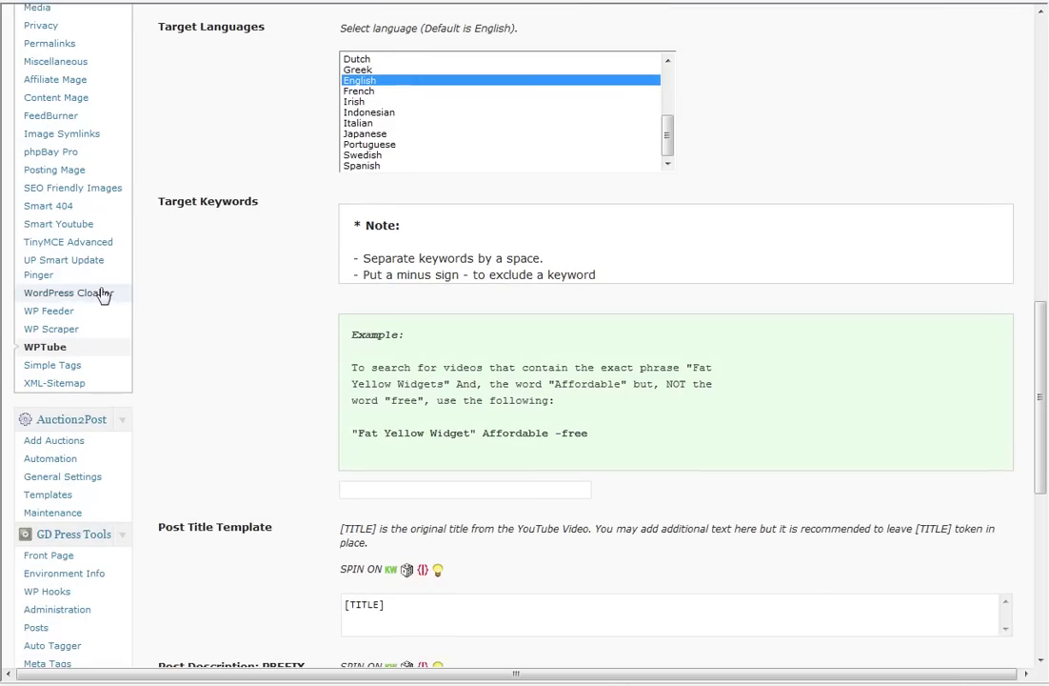